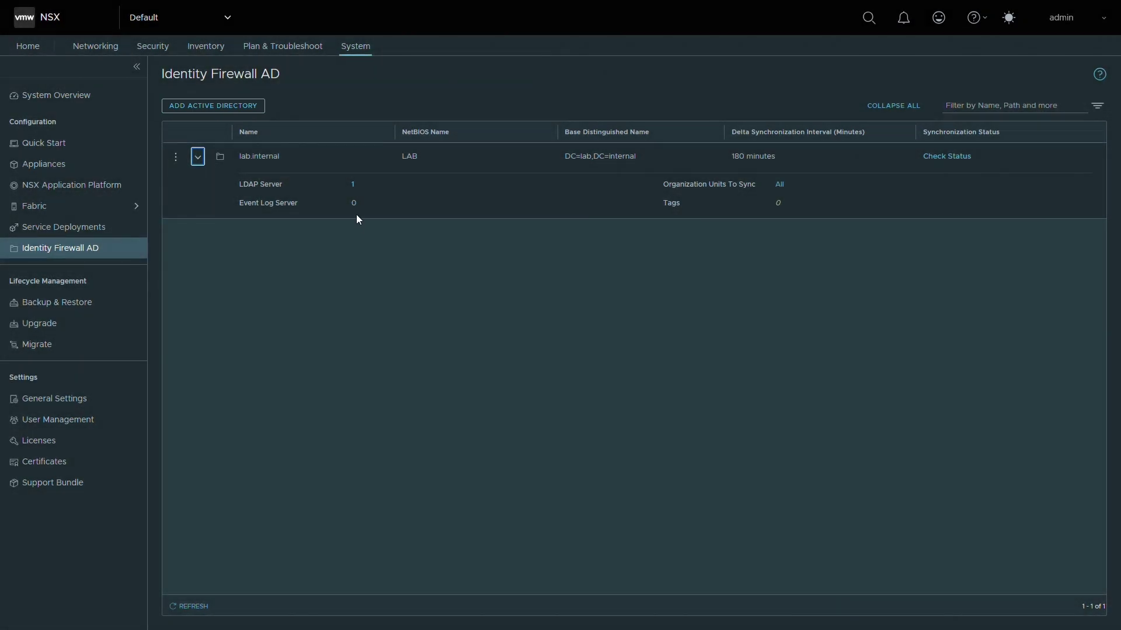
Run a connectivity check on the lab.internal LDAP server 10.10.1.51
{"action": "left_click", "coordinate": [353, 184]}
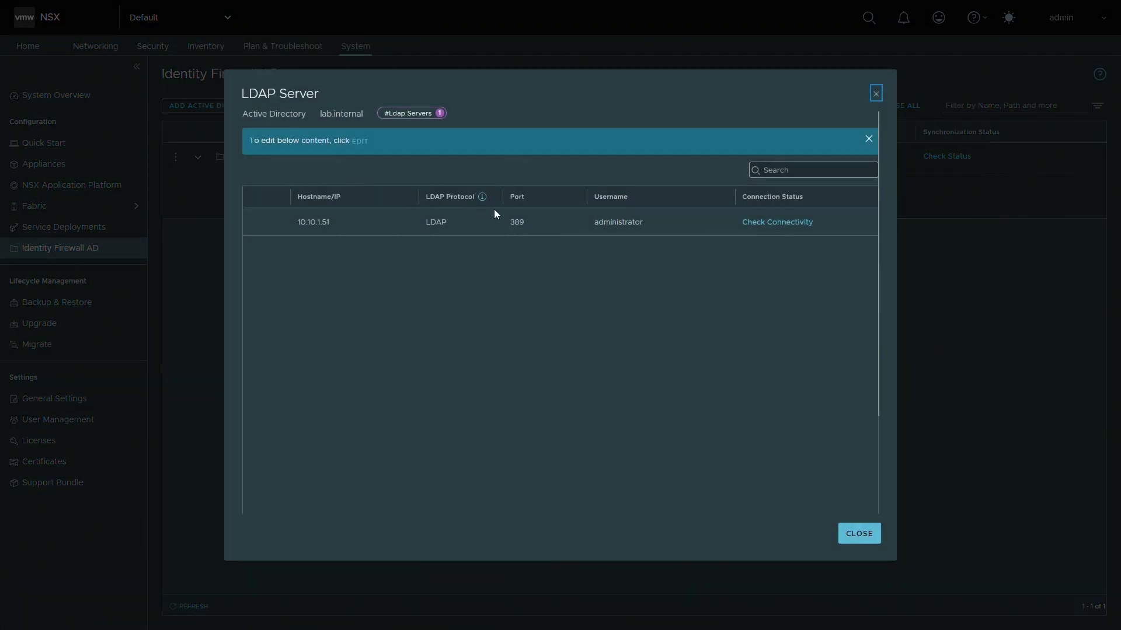
{"action": "left_click", "coordinate": [765, 222]}
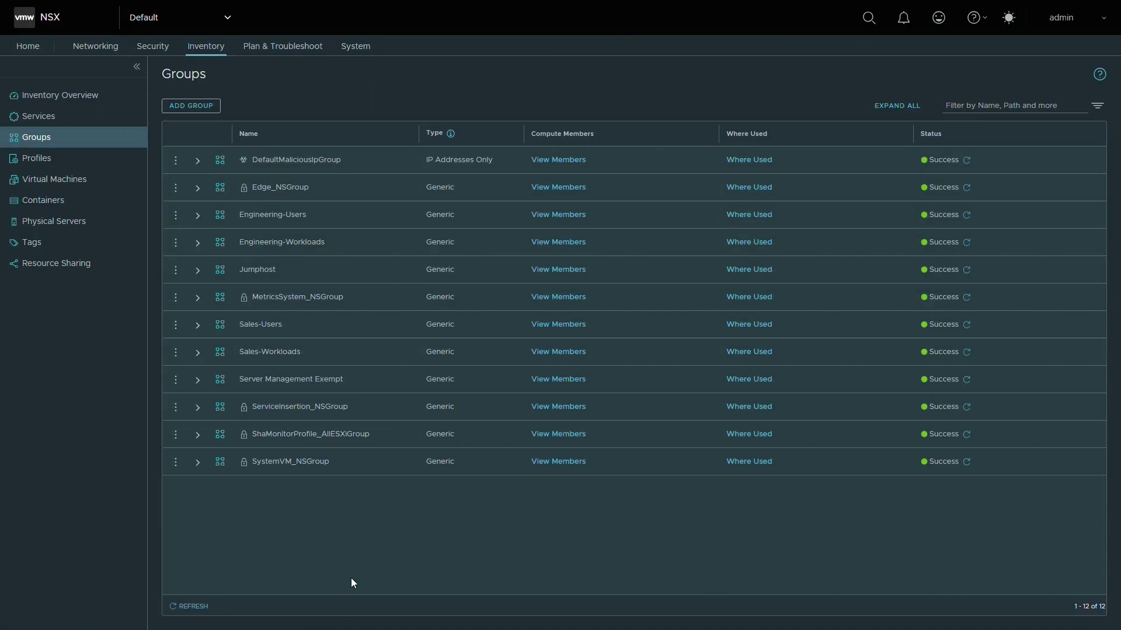
{"action": "left_click", "coordinate": [551, 270]}
{"action": "left_click", "coordinate": [351, 233]}
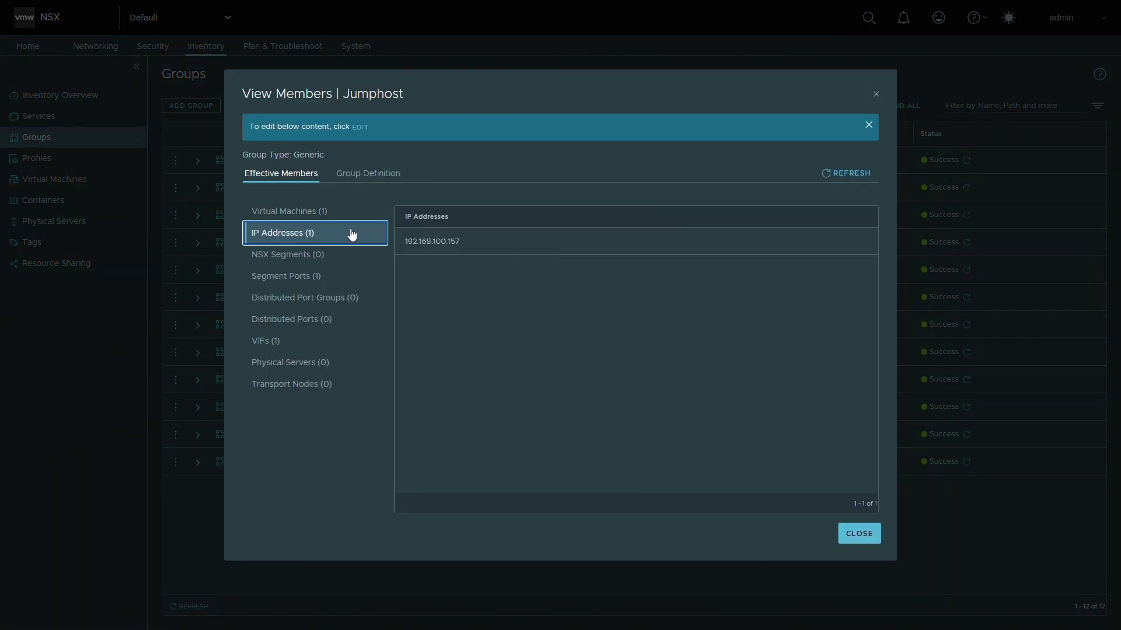
{"action": "left_click", "coordinate": [371, 174]}
{"action": "left_click", "coordinate": [322, 232]}
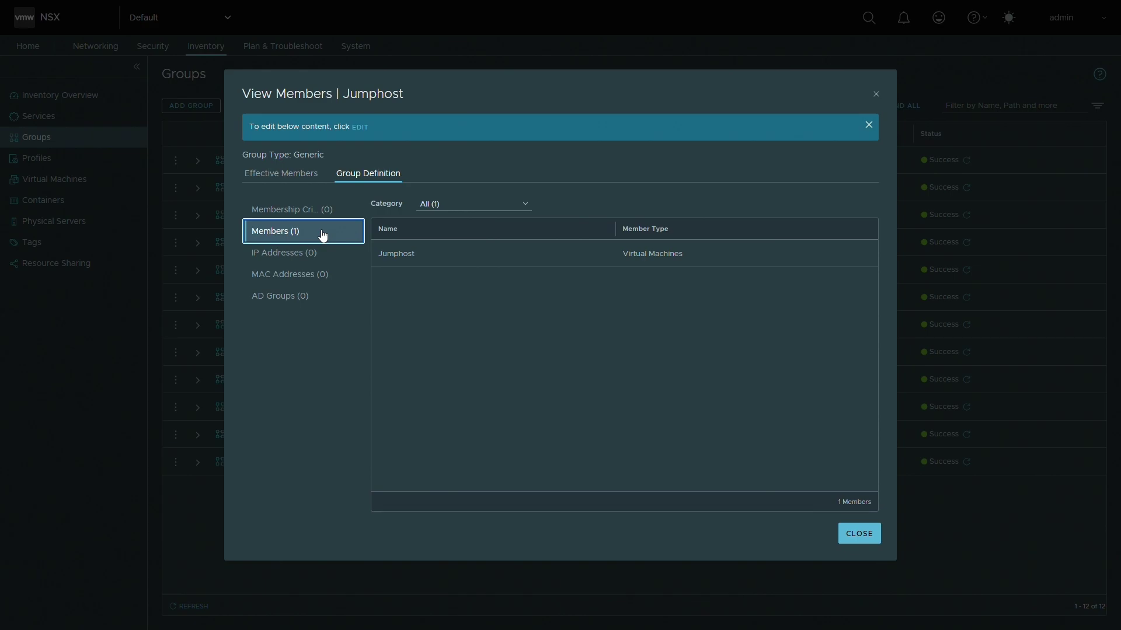
{"action": "left_click", "coordinate": [858, 534]}
{"action": "left_click", "coordinate": [570, 241]}
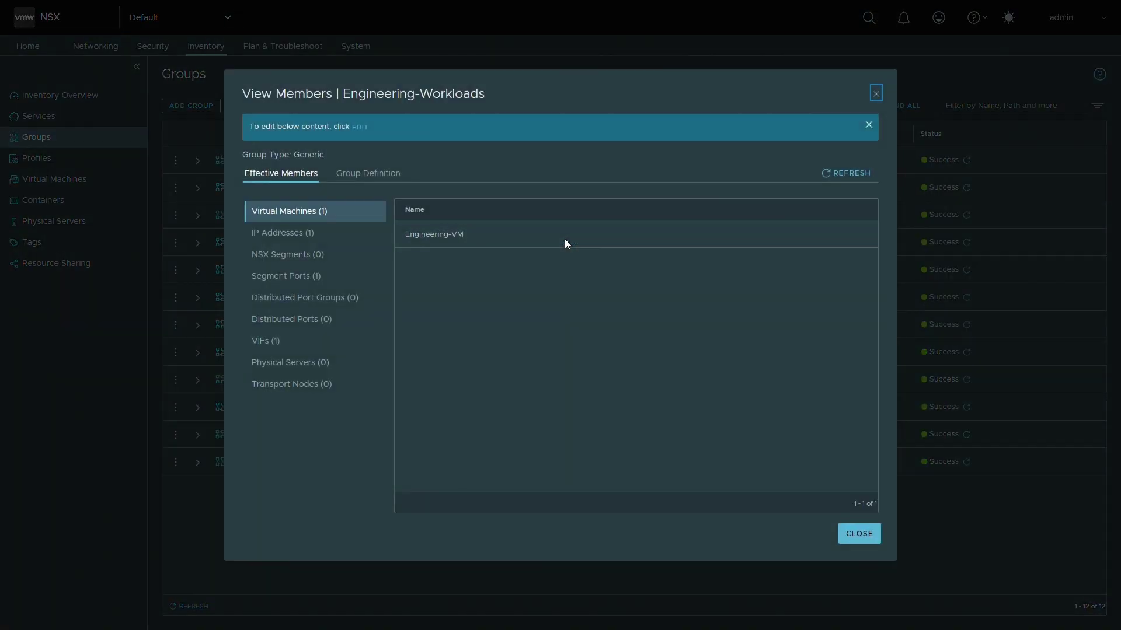
{"action": "left_click", "coordinate": [313, 231]}
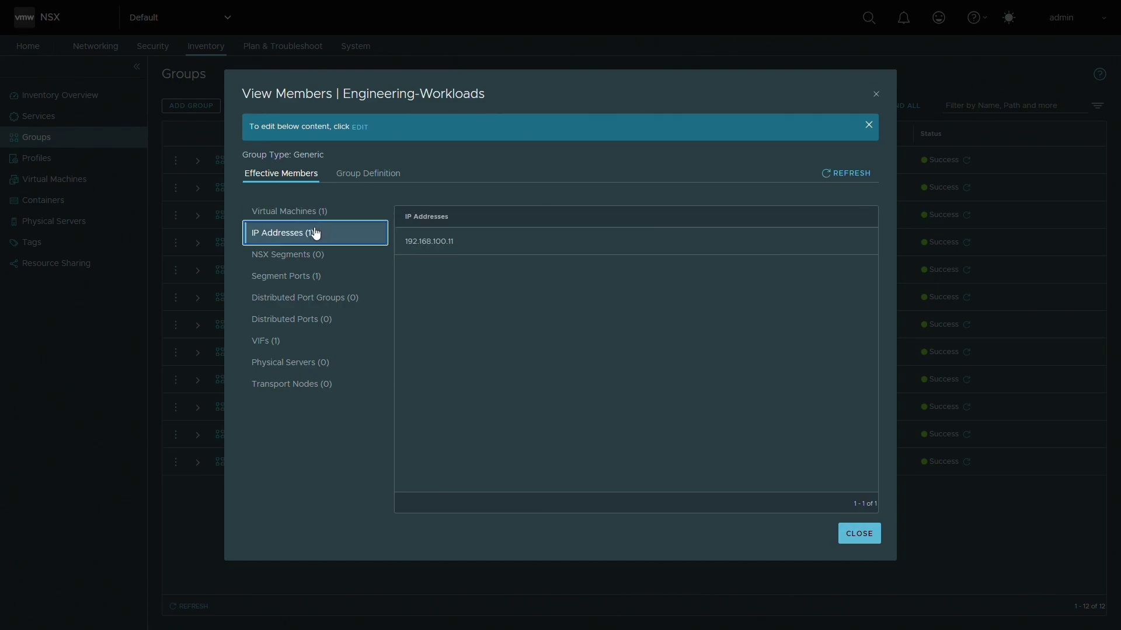
{"action": "left_click", "coordinate": [370, 176]}
{"action": "left_click", "coordinate": [320, 234]}
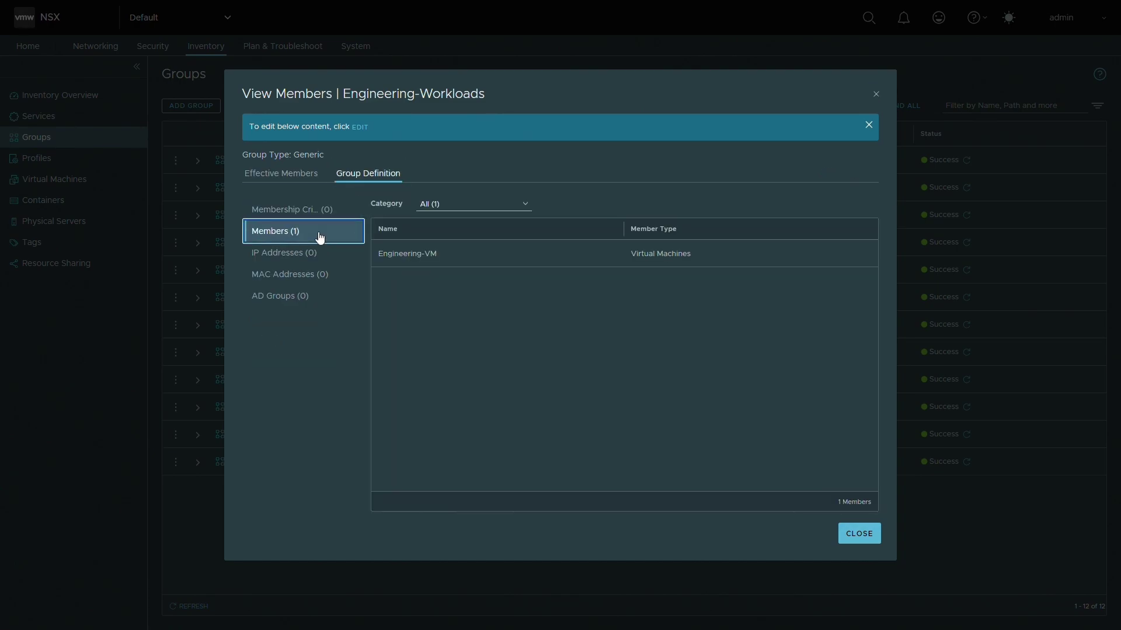
{"action": "left_click", "coordinate": [856, 532]}
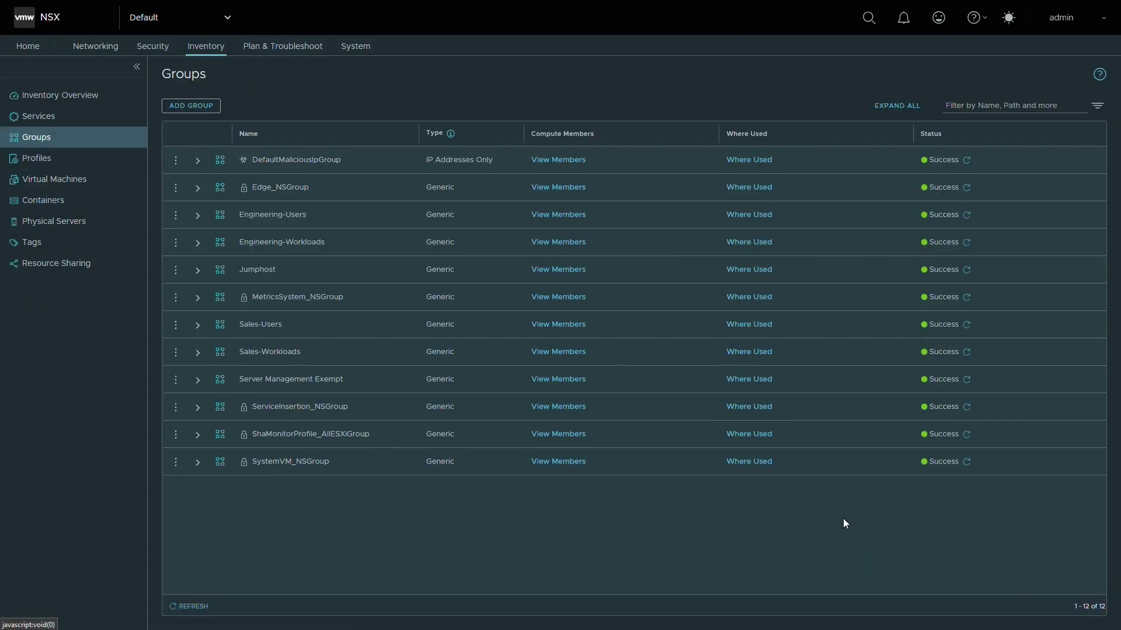
Review the Sales-Workloads group's IP address, definition and explicit members
{"action": "left_click", "coordinate": [578, 356]}
{"action": "left_click", "coordinate": [350, 236]}
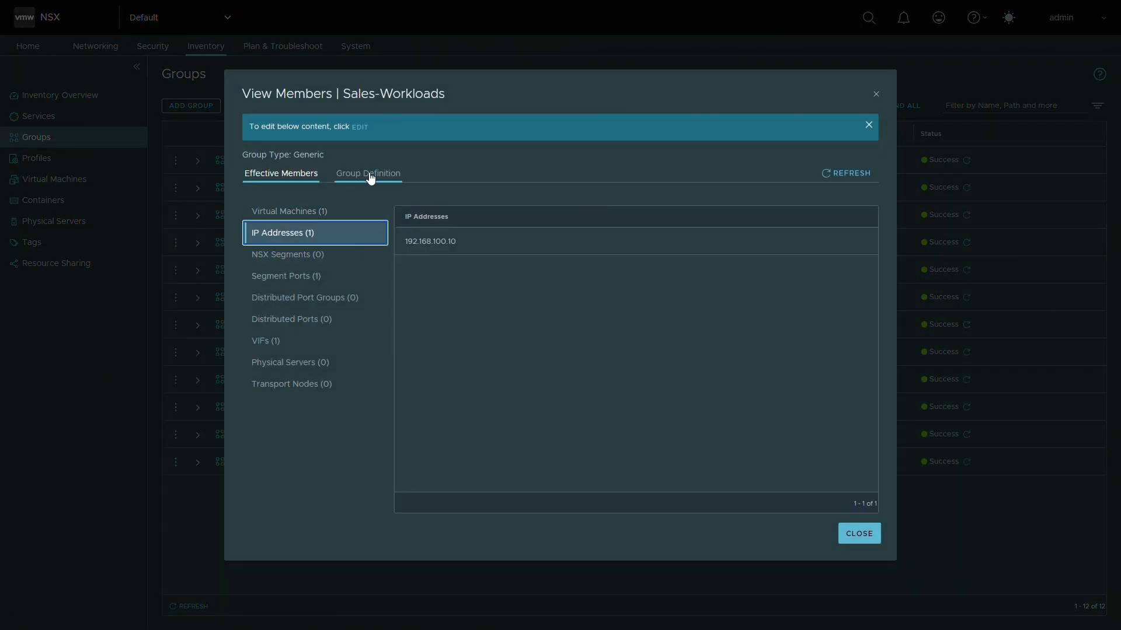
{"action": "left_click", "coordinate": [370, 175]}
{"action": "left_click", "coordinate": [316, 233]}
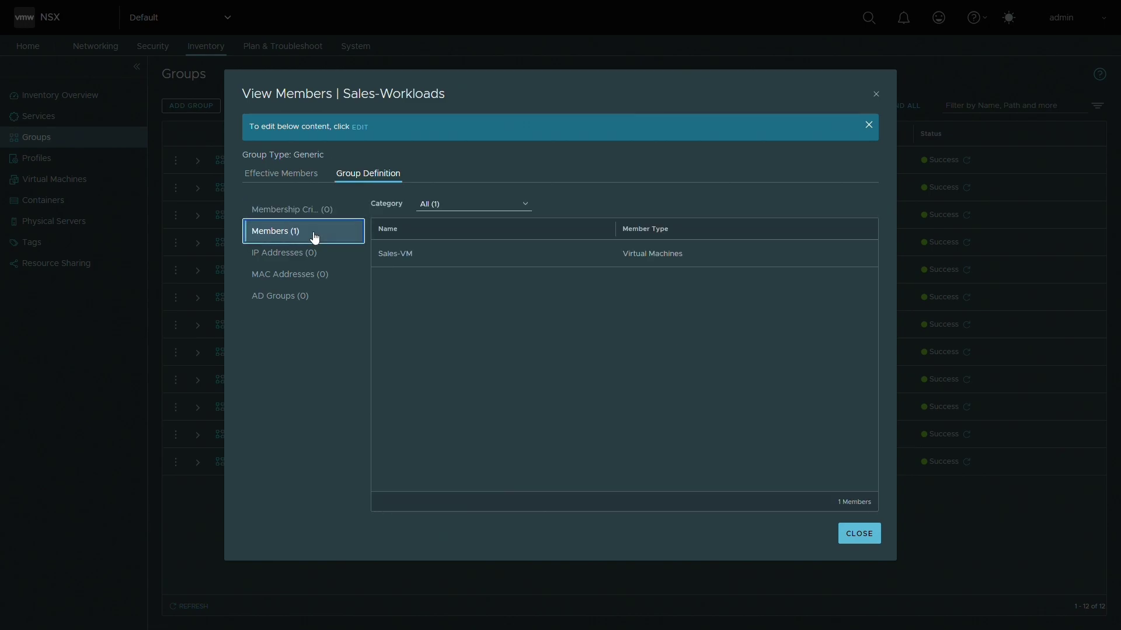
{"action": "left_click", "coordinate": [857, 534]}
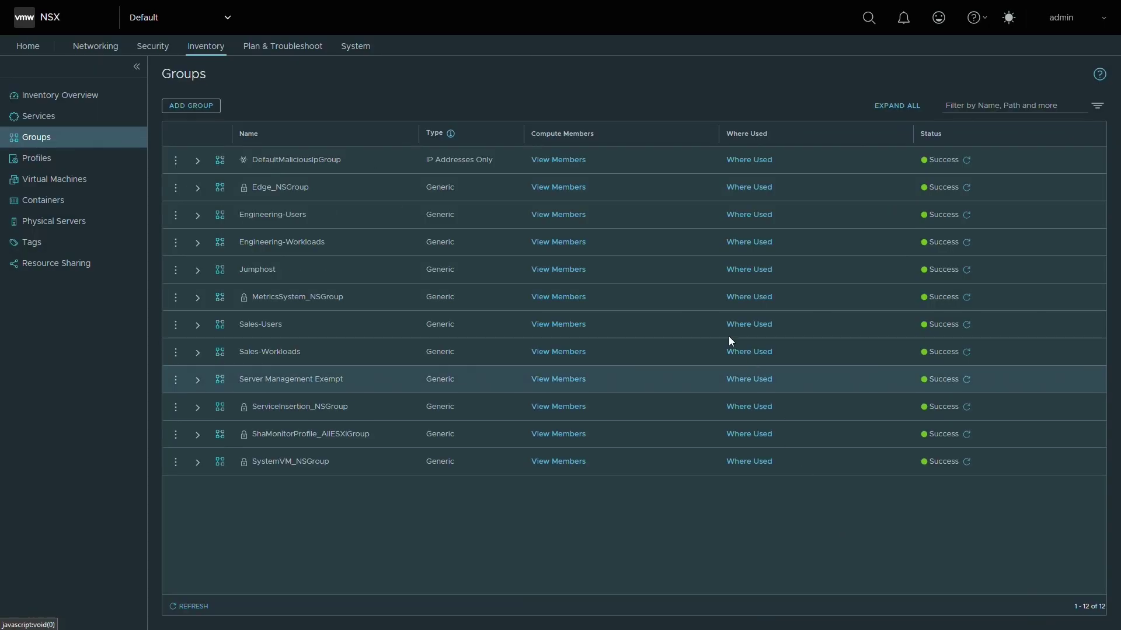
Check that Engineering-Users is defined by its AD group
{"action": "left_click", "coordinate": [567, 217]}
{"action": "left_click", "coordinate": [385, 174]}
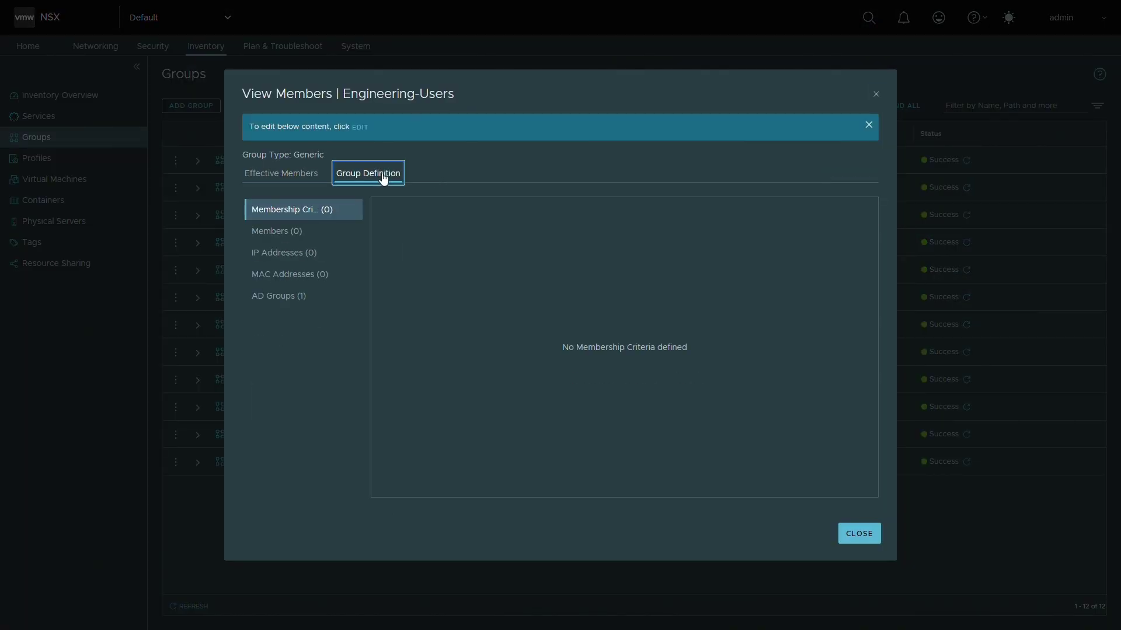
{"action": "left_click", "coordinate": [312, 296]}
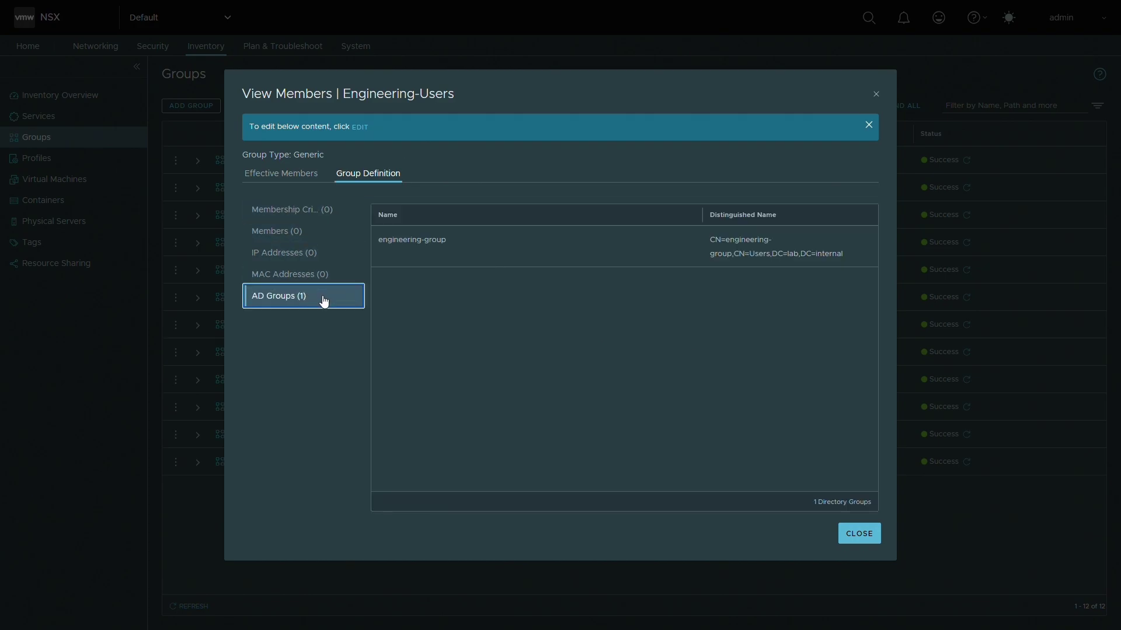
{"action": "left_click", "coordinate": [855, 532]}
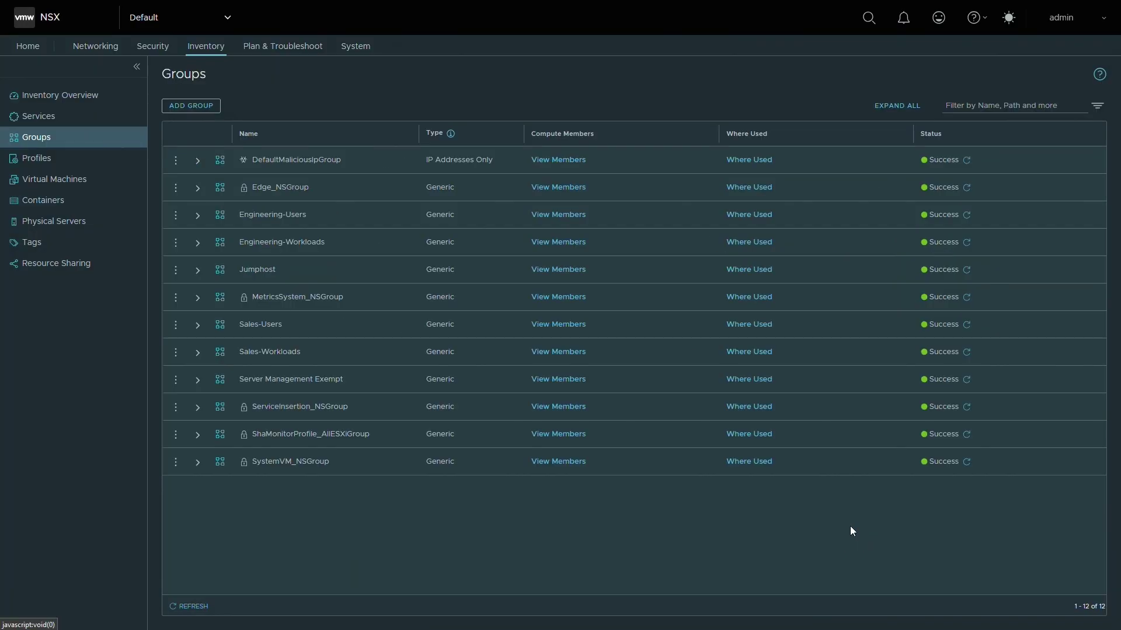
Check the Sales-Users definition, showing the AD group sales-group behind it
{"action": "left_click", "coordinate": [567, 324]}
{"action": "left_click", "coordinate": [383, 176]}
{"action": "left_click", "coordinate": [321, 302]}
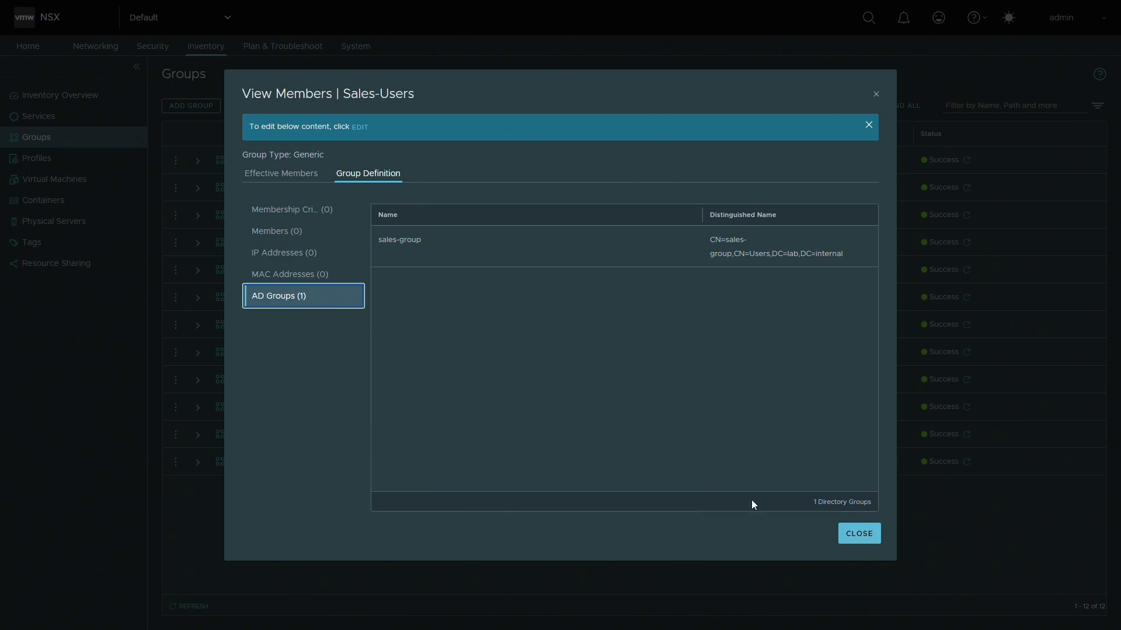
{"action": "left_click", "coordinate": [847, 534]}
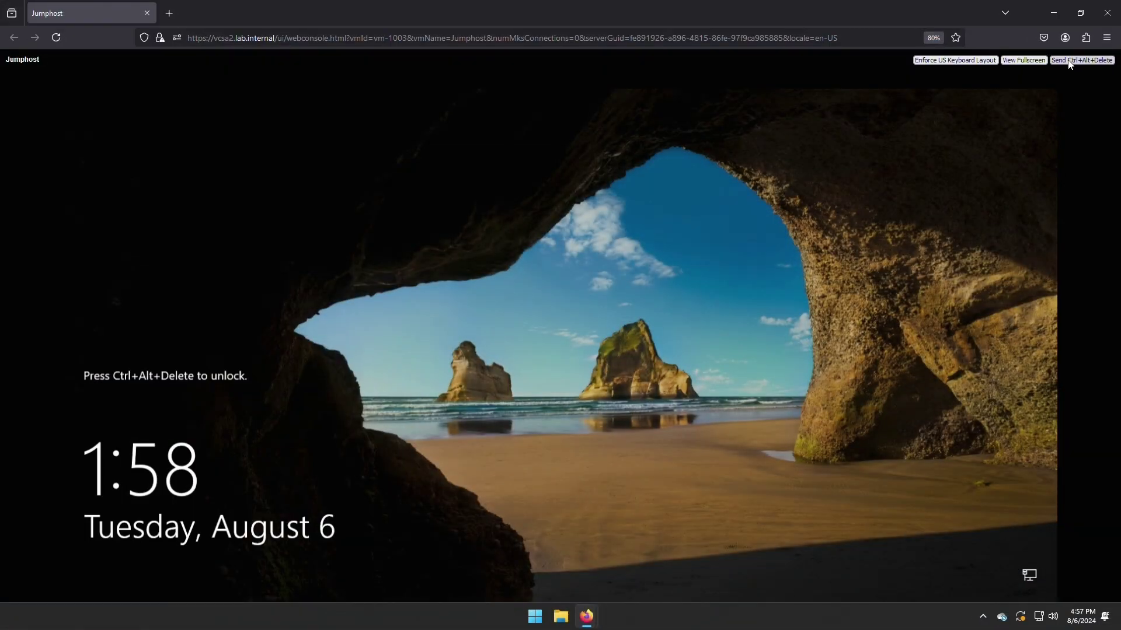
Sign in to the Jumphost as the engineering AD user with the account password
{"action": "left_click", "coordinate": [1069, 61]}
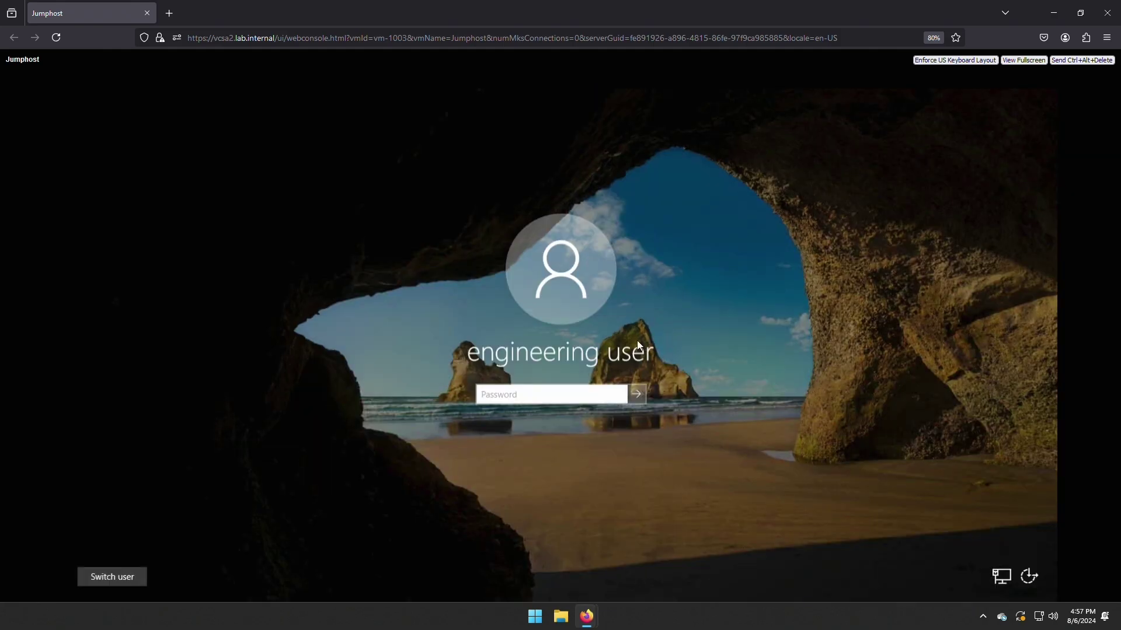
{"action": "left_click", "coordinate": [544, 392]}
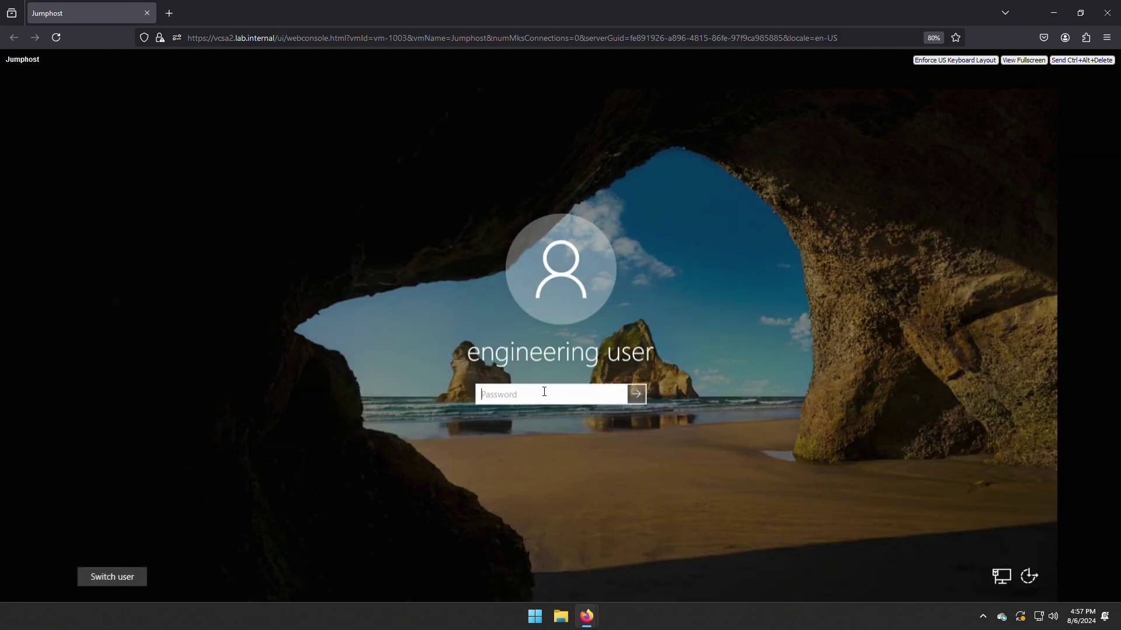
{"action": "type", "text": "•••••••••••"}
{"action": "key", "text": "Return"}
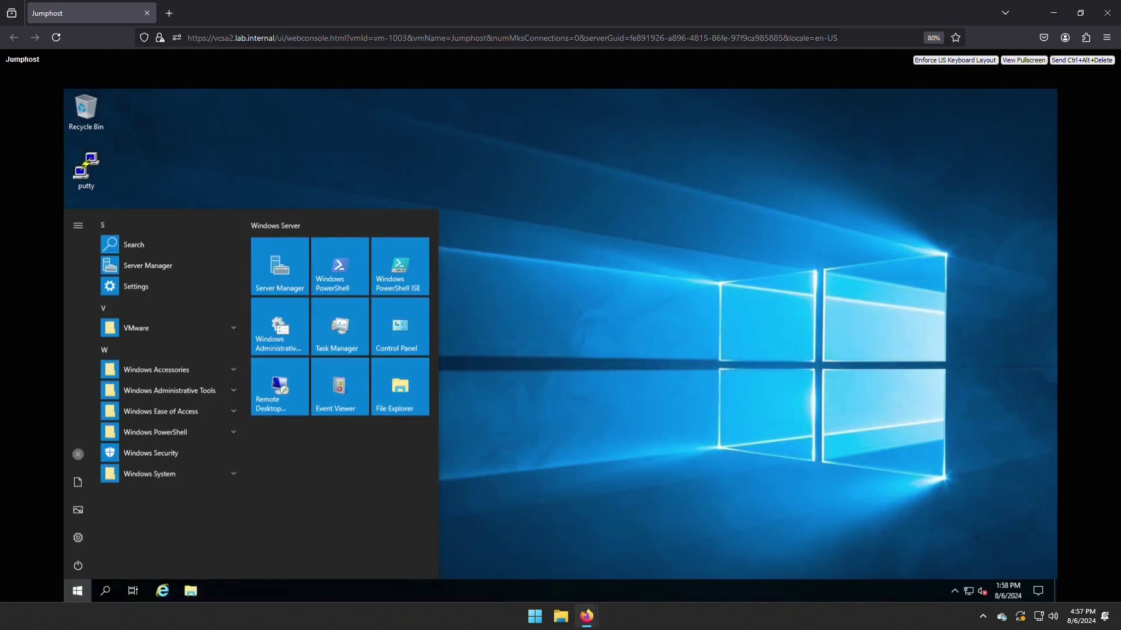
SSH to the Engineering Workload at 192.168.100.11 successfully, then end that session
{"action": "left_click", "coordinate": [663, 330]}
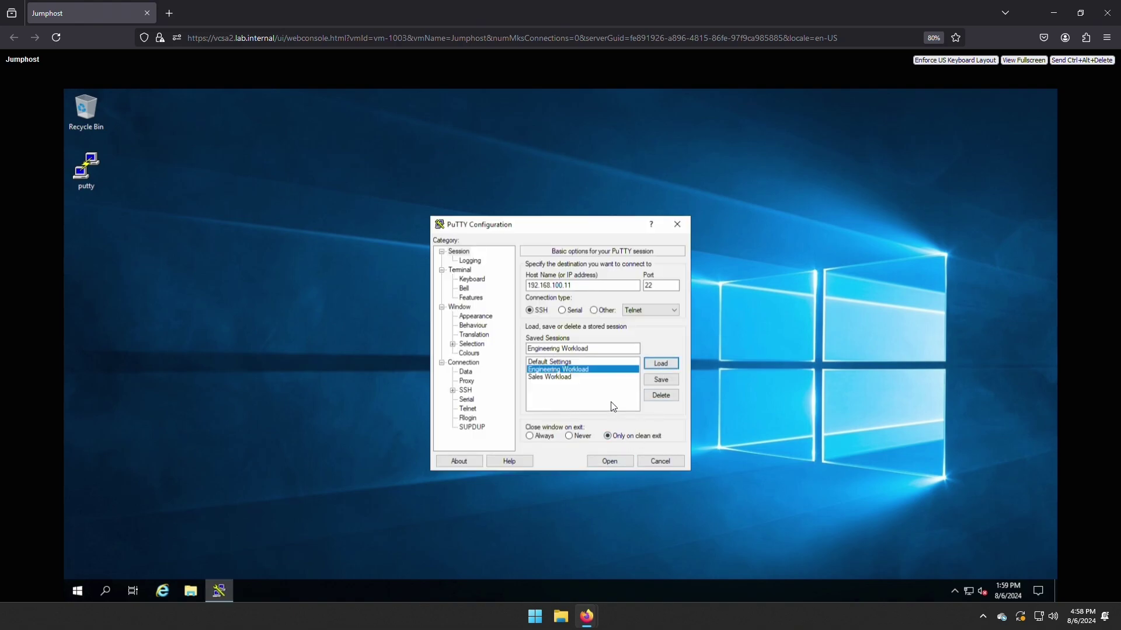
{"action": "left_click", "coordinate": [607, 460]}
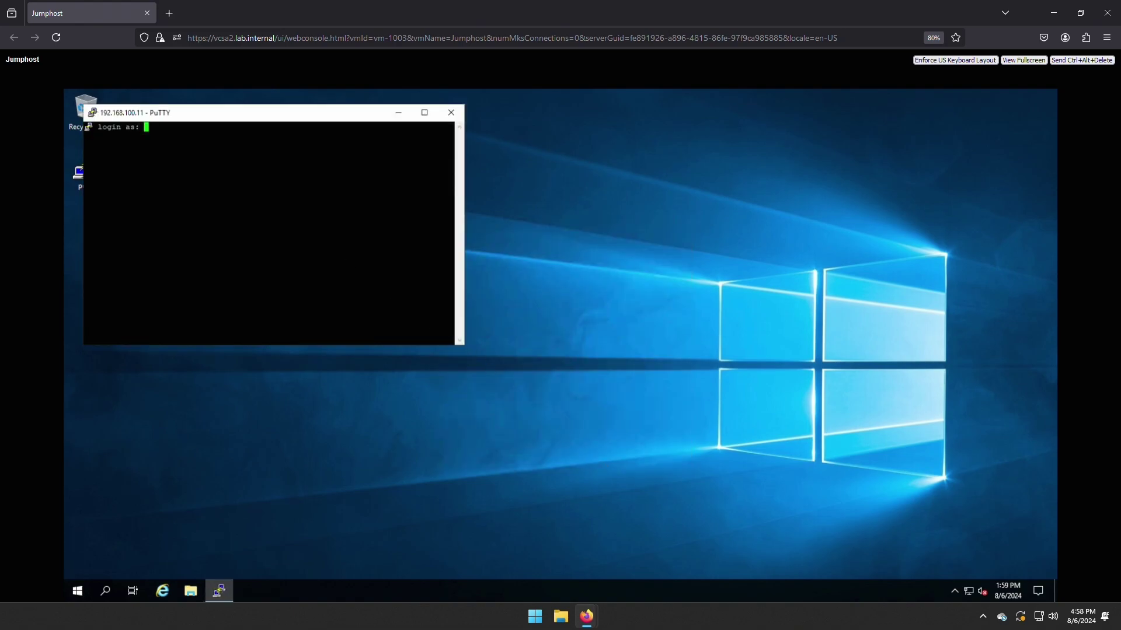
{"action": "left_click", "coordinate": [450, 112]}
{"action": "left_click", "coordinate": [575, 380]}
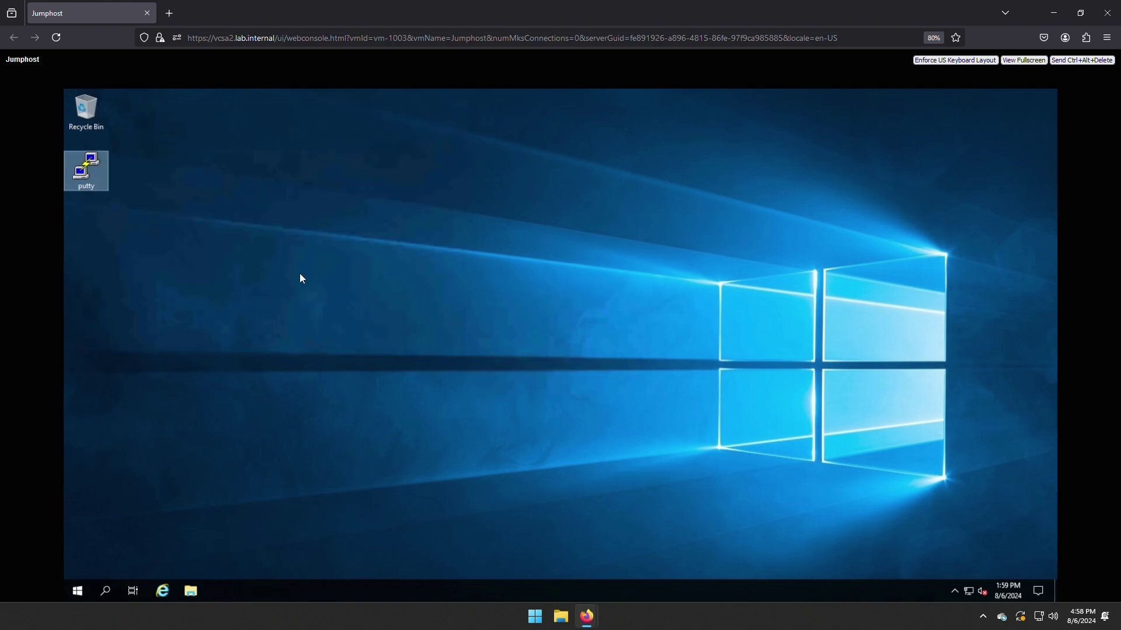
Load the Sales Workload session, try SSH to 192.168.100.10, and dismiss the timeout error
{"action": "double_click", "coordinate": [92, 164]}
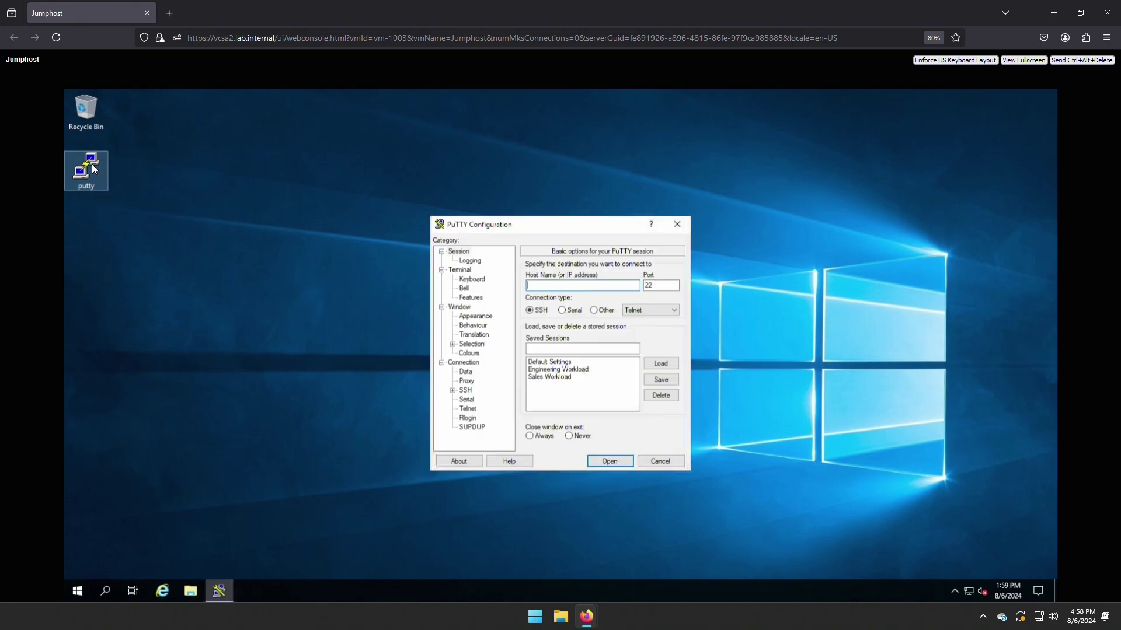
{"action": "left_click", "coordinate": [549, 377]}
{"action": "left_click", "coordinate": [652, 363]}
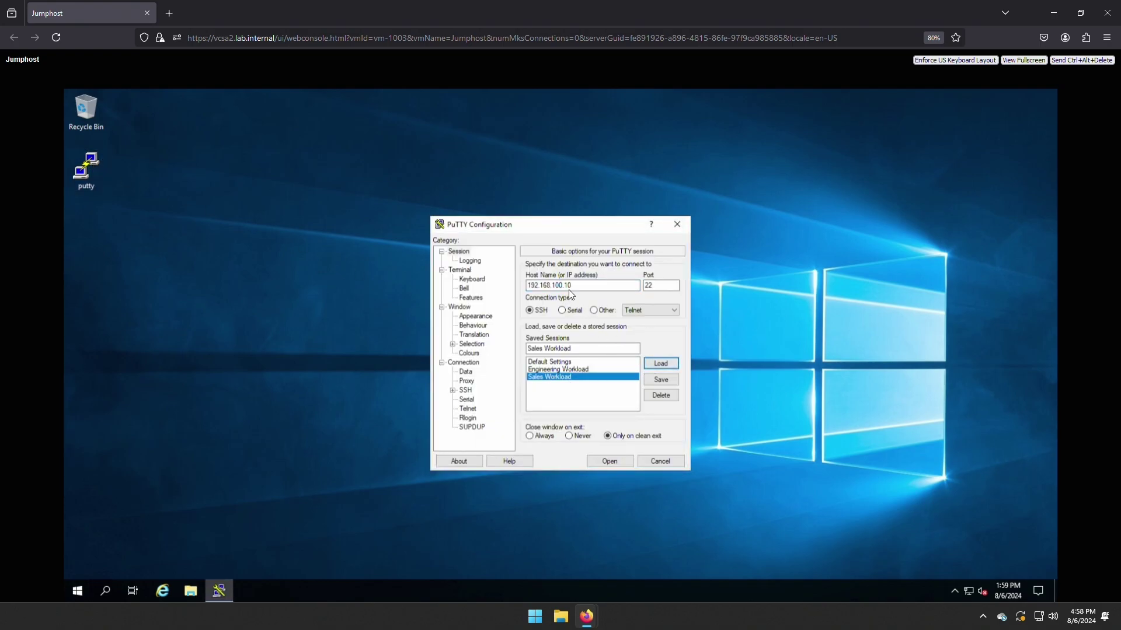
{"action": "left_click", "coordinate": [607, 461]}
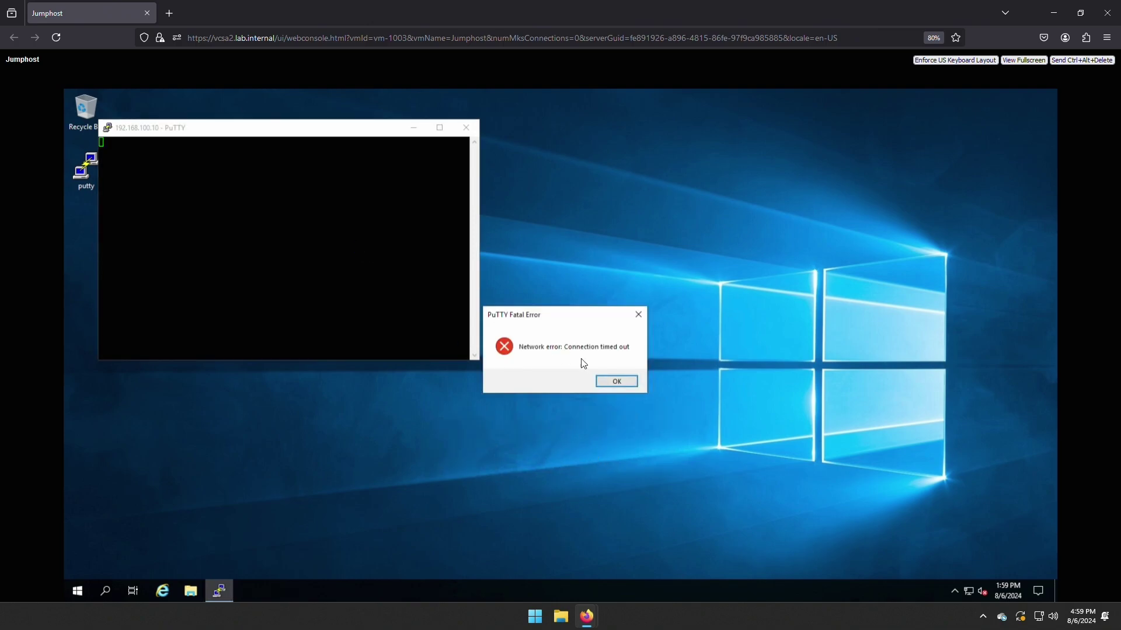
{"action": "left_click", "coordinate": [618, 380]}
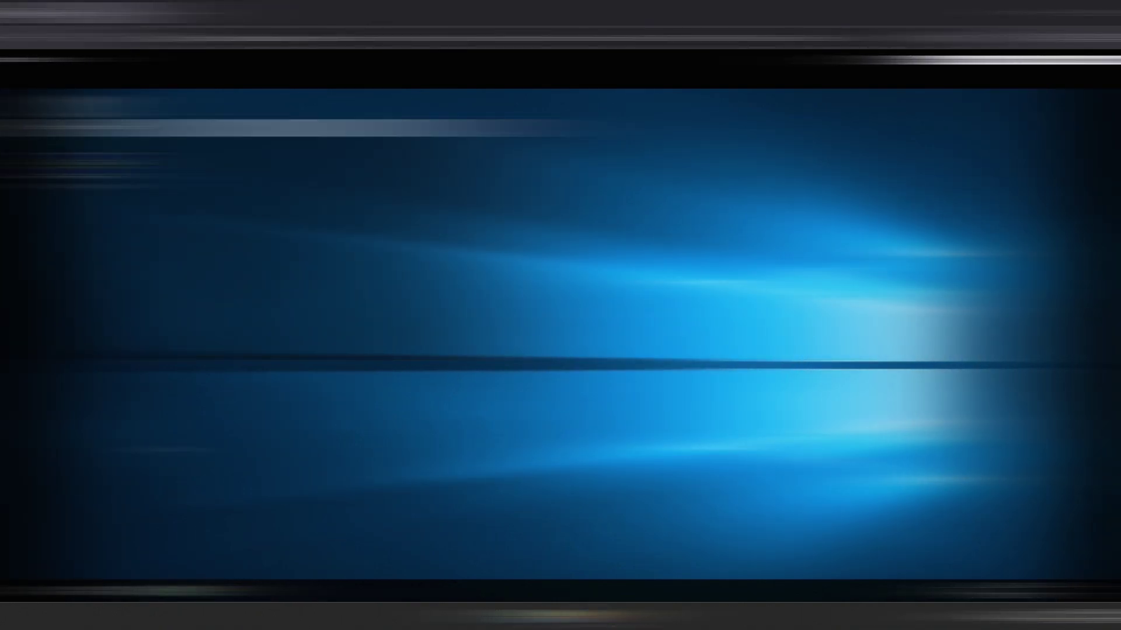
Lock the Jumphost and sign in as another AD user with their password
{"action": "left_click", "coordinate": [77, 454]}
{"action": "left_click", "coordinate": [79, 403]}
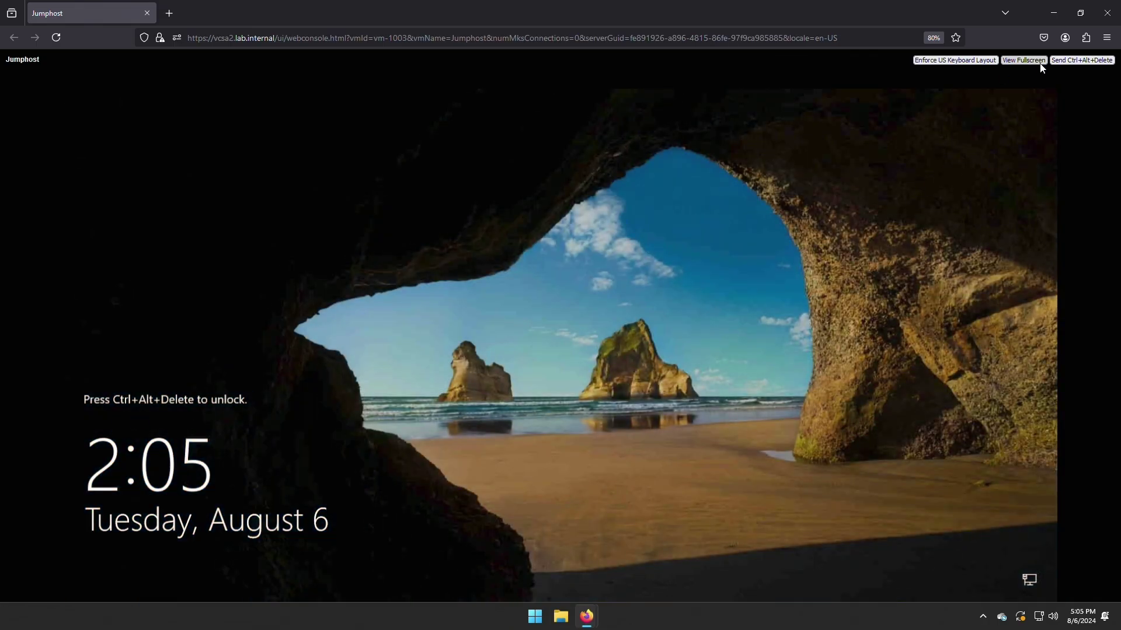
{"action": "left_click", "coordinate": [1082, 60]}
{"action": "left_click", "coordinate": [135, 570]}
{"action": "type", "text": "sa"}
{"action": "type", "text": "••••••••••••"}
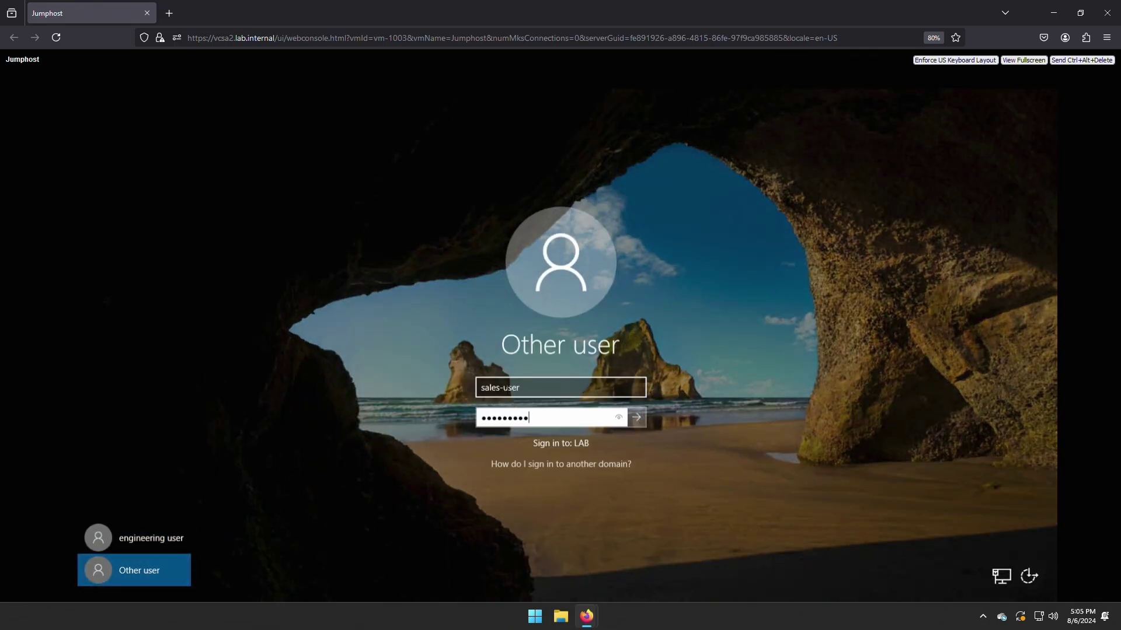
{"action": "key", "text": "Return"}
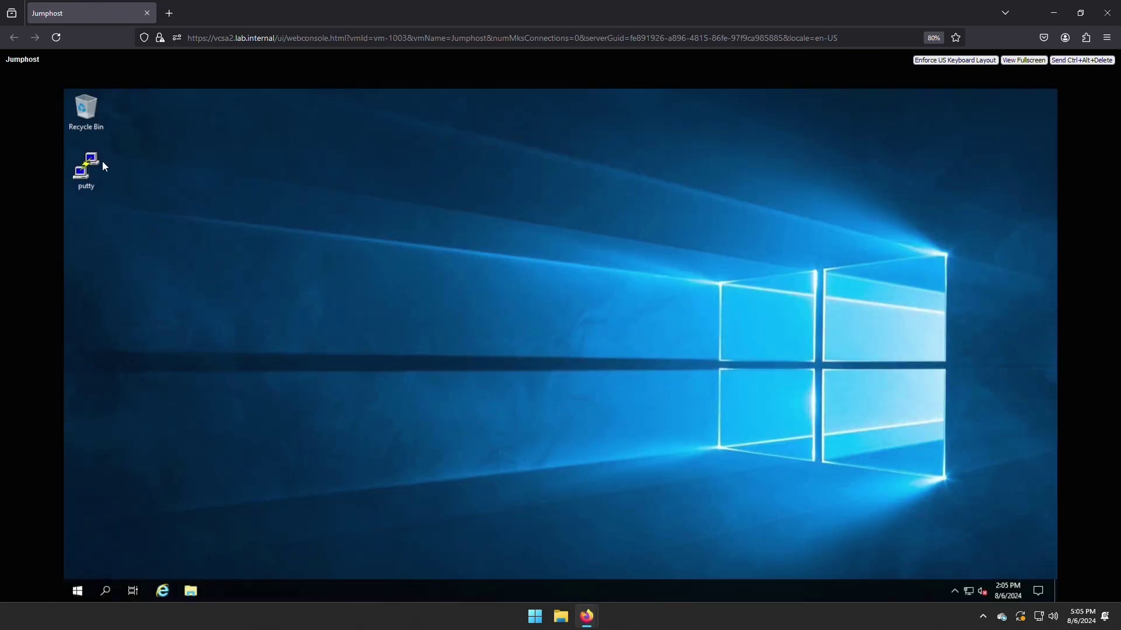
SSH to the Sales Workload from its saved session, then close the session
{"action": "double_click", "coordinate": [96, 160]}
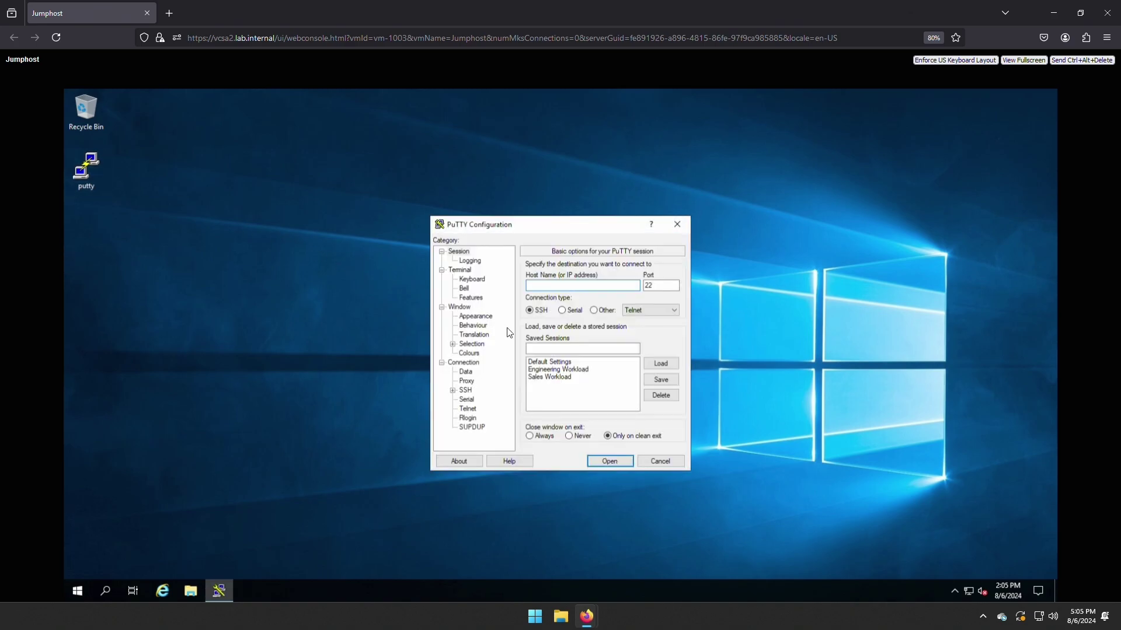
{"action": "left_click", "coordinate": [569, 378]}
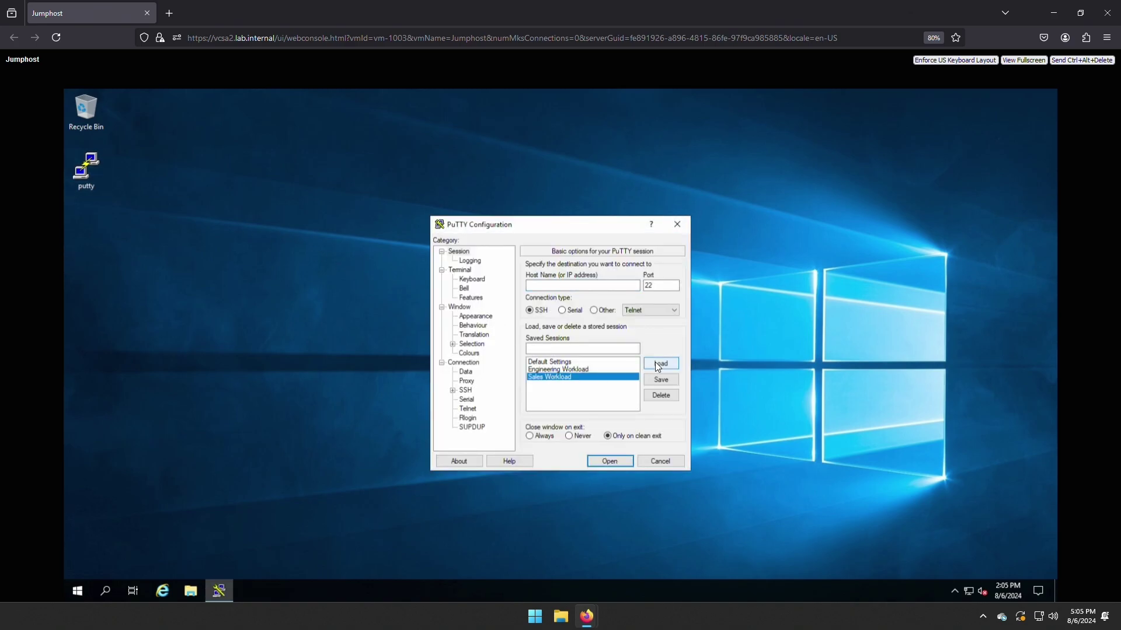
{"action": "left_click", "coordinate": [655, 363]}
{"action": "left_click", "coordinate": [609, 461]}
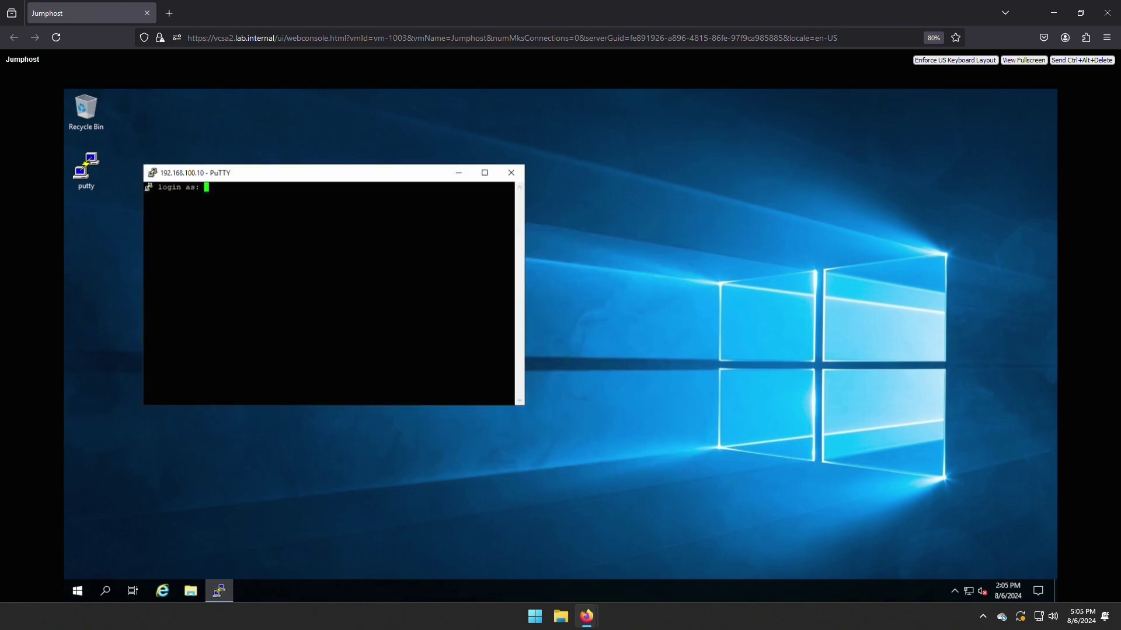
{"action": "left_click", "coordinate": [511, 172]}
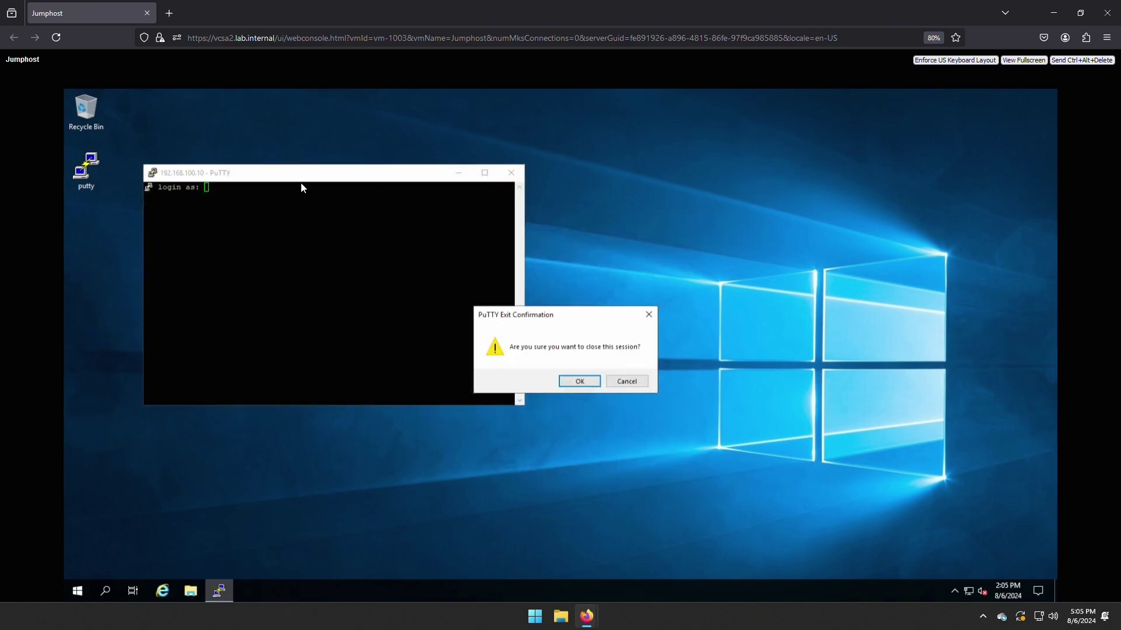
{"action": "left_click", "coordinate": [578, 381]}
Attempt SSH to the Engineering Workload, dismiss the failure error, and close the window
{"action": "double_click", "coordinate": [89, 168]}
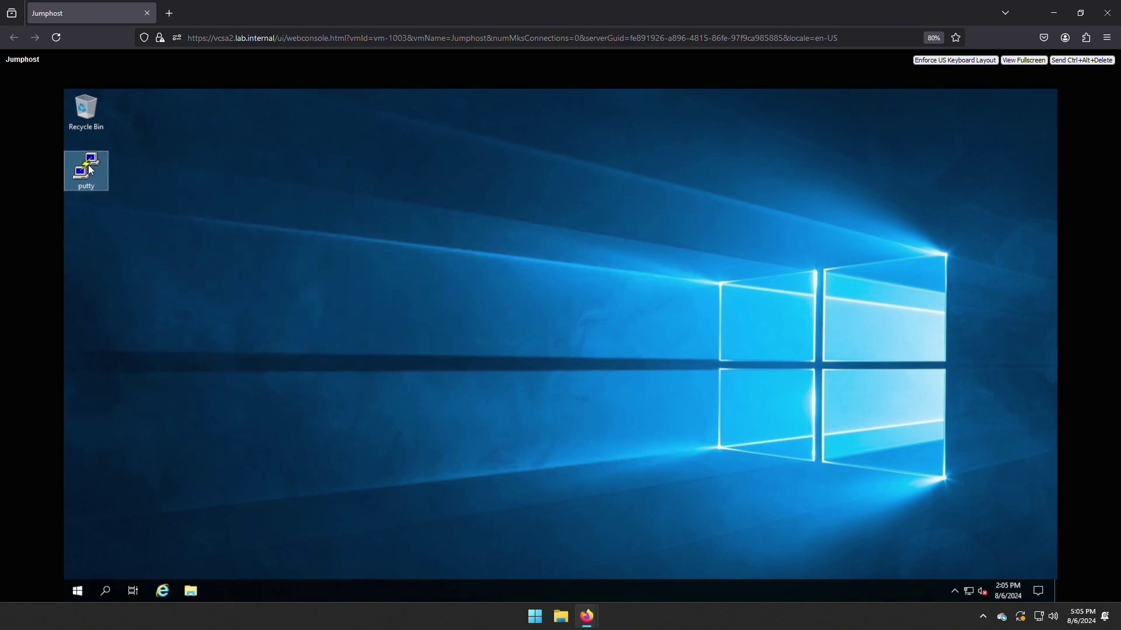
{"action": "left_click", "coordinate": [588, 370]}
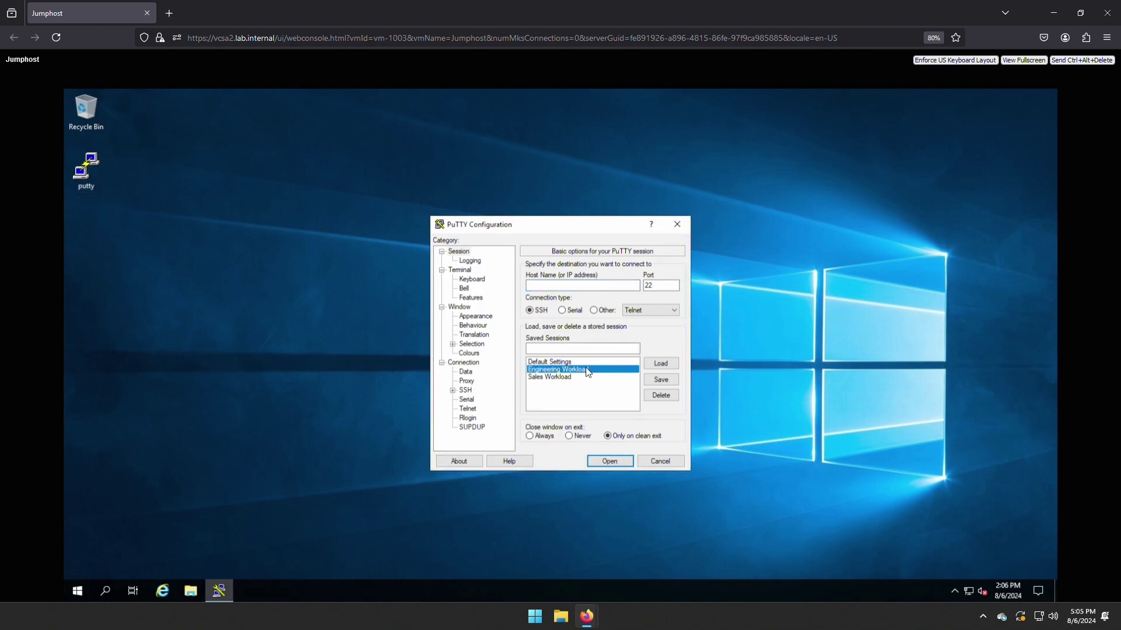
{"action": "left_click", "coordinate": [655, 362]}
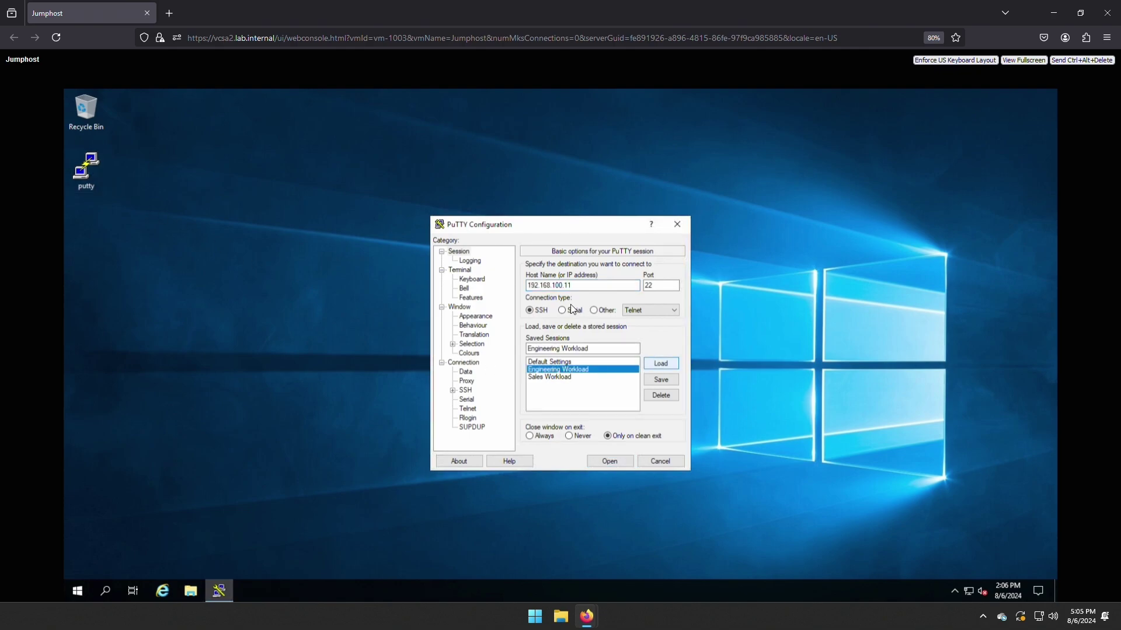
{"action": "left_click", "coordinate": [616, 461]}
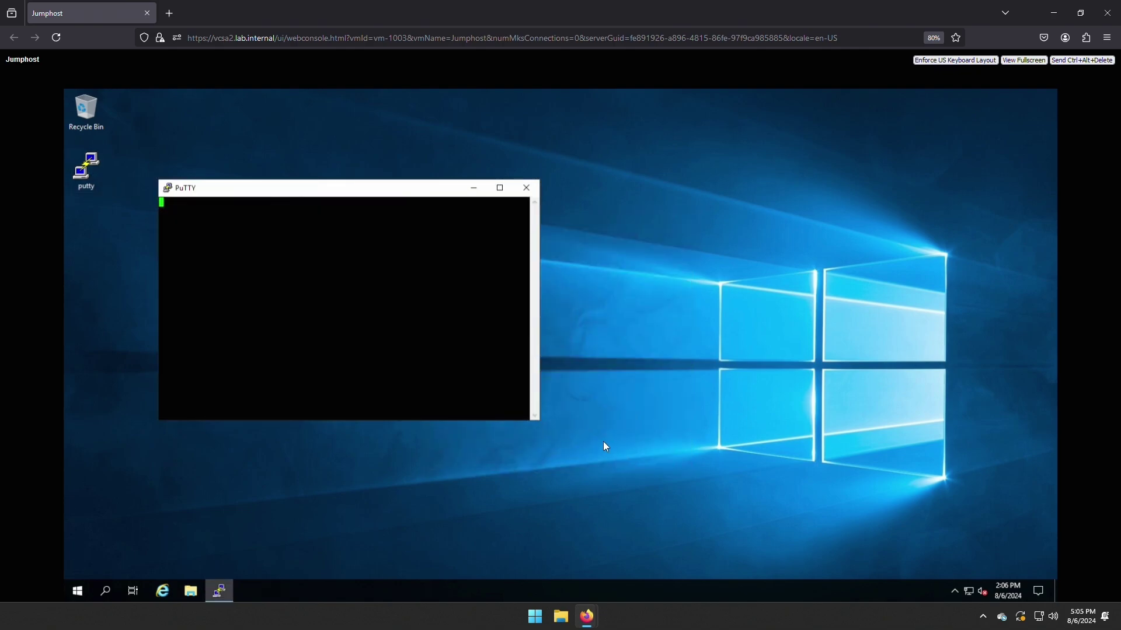
{"action": "left_click", "coordinate": [619, 383]}
{"action": "left_click", "coordinate": [524, 190]}
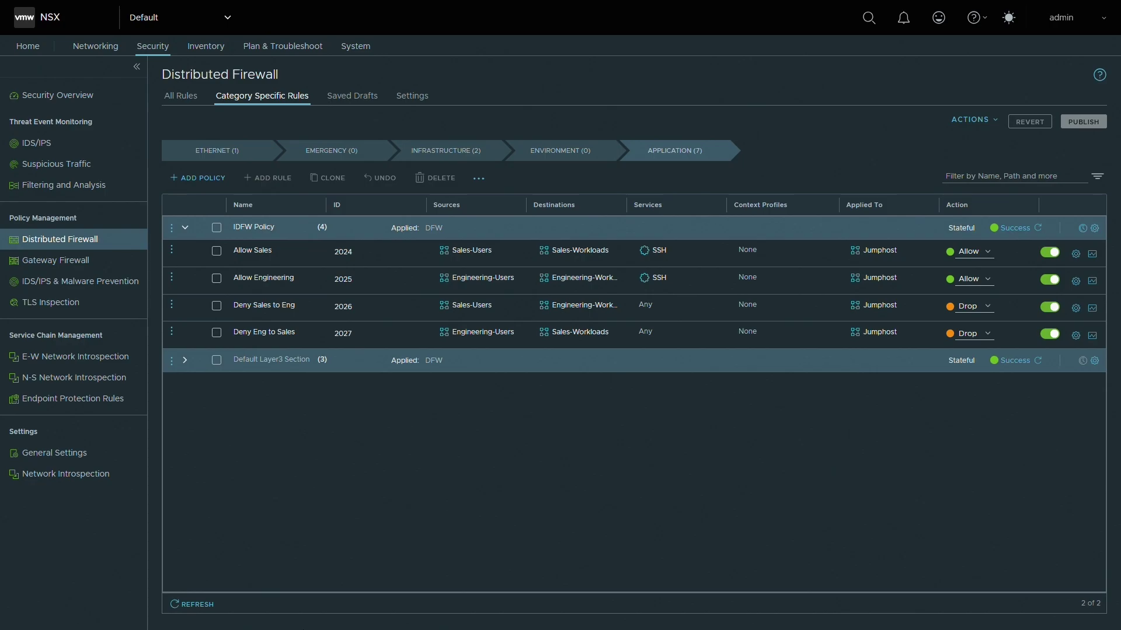
Change the Deny Sales to Eng rule action to Allow and publish
{"action": "left_click", "coordinate": [971, 307]}
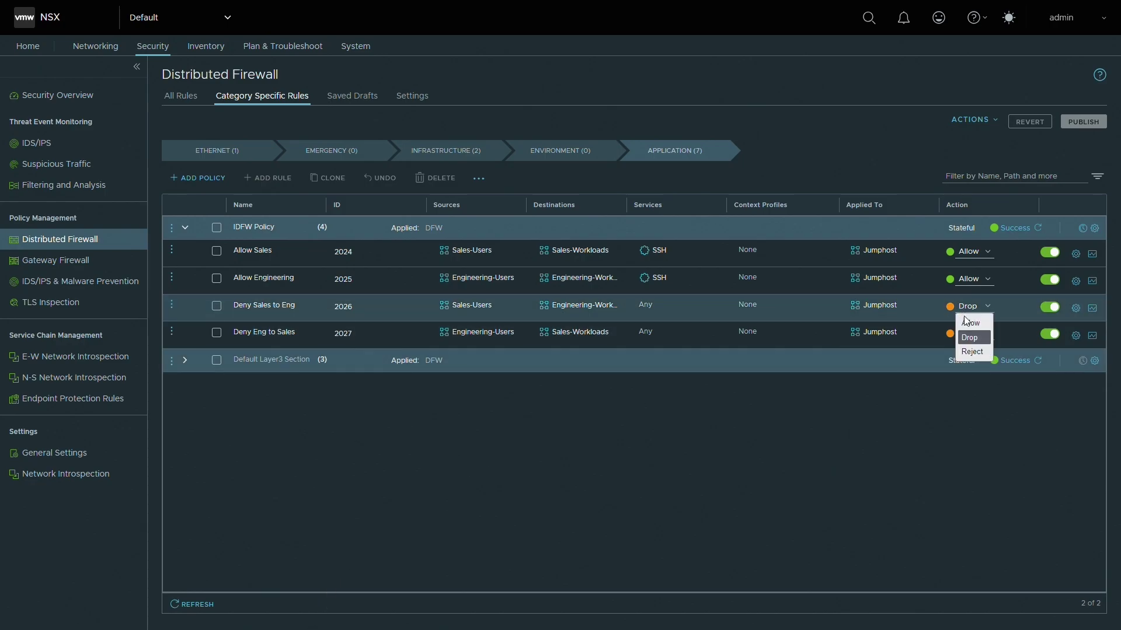
{"action": "left_click", "coordinate": [968, 324]}
{"action": "left_click", "coordinate": [1077, 121]}
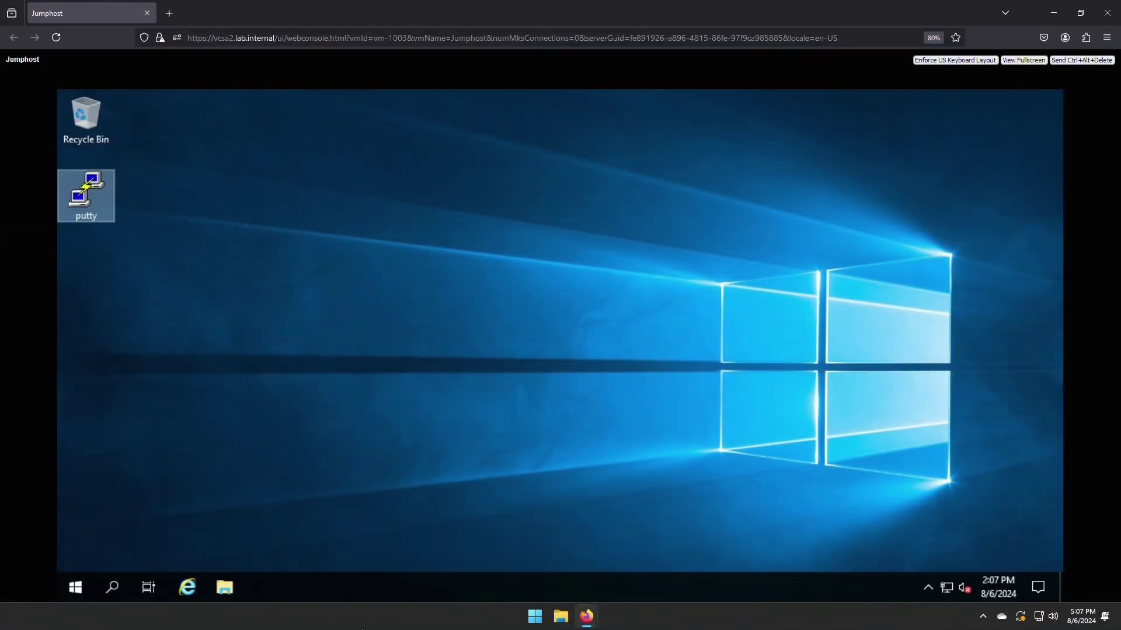
Dismiss the Start menu and account options to return to the Jumphost desktop
{"action": "left_click", "coordinate": [75, 587]}
{"action": "left_click", "coordinate": [75, 409]}
{"action": "left_click", "coordinate": [80, 411]}
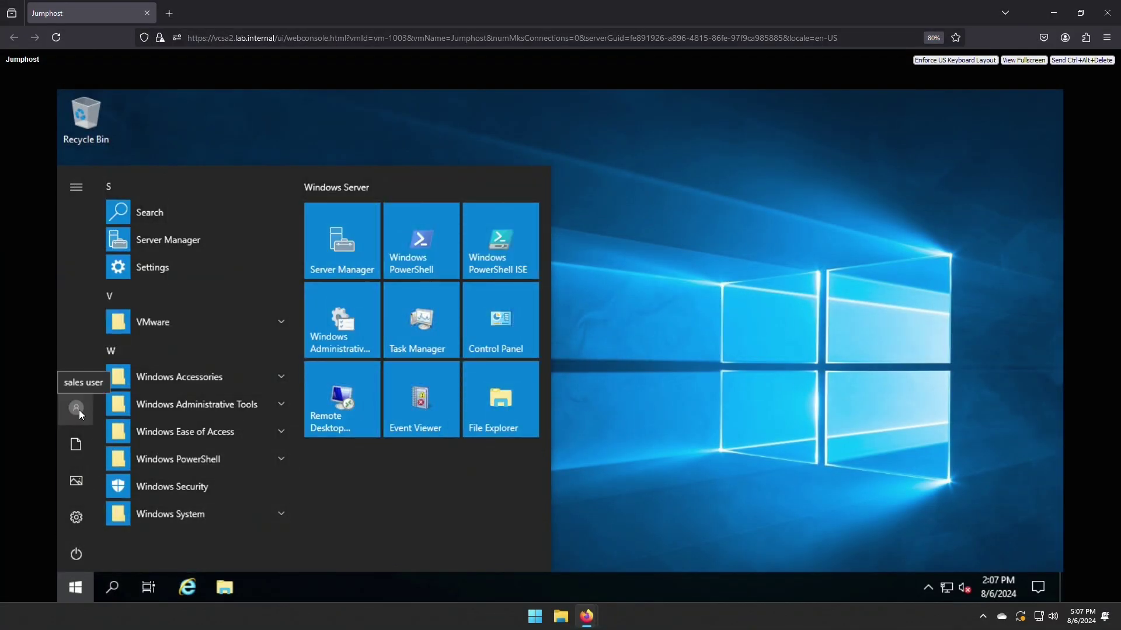
{"action": "left_click", "coordinate": [671, 463]}
Load the Engineering Workload session, connect to 192.168.100.11, and accept the new host key
{"action": "double_click", "coordinate": [93, 186]}
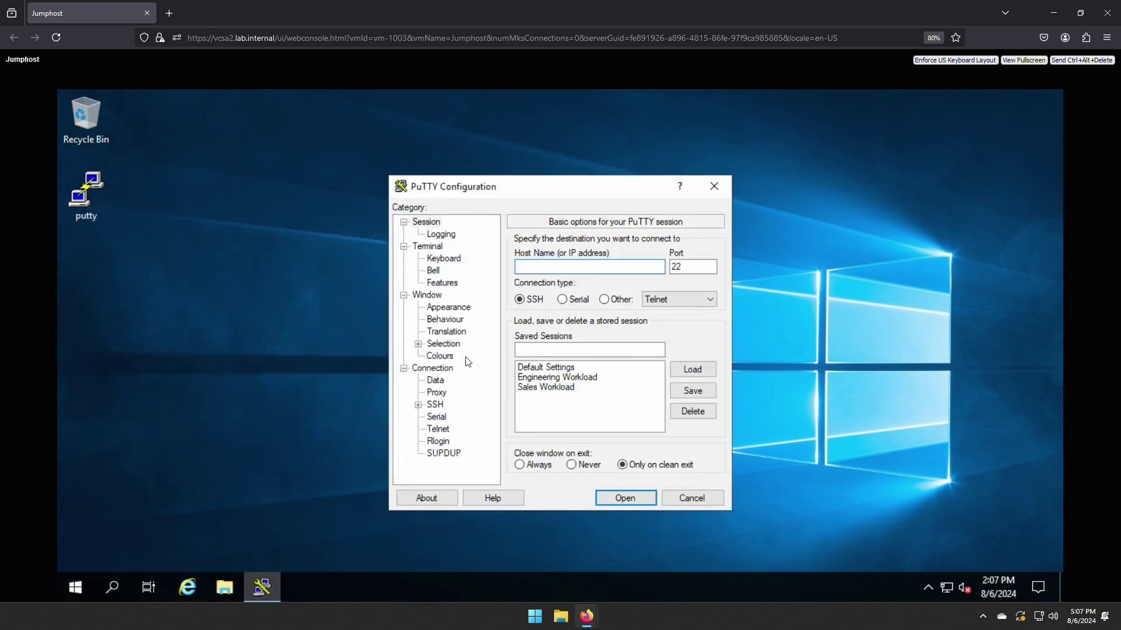
{"action": "left_click", "coordinate": [600, 378]}
{"action": "left_click", "coordinate": [680, 369]}
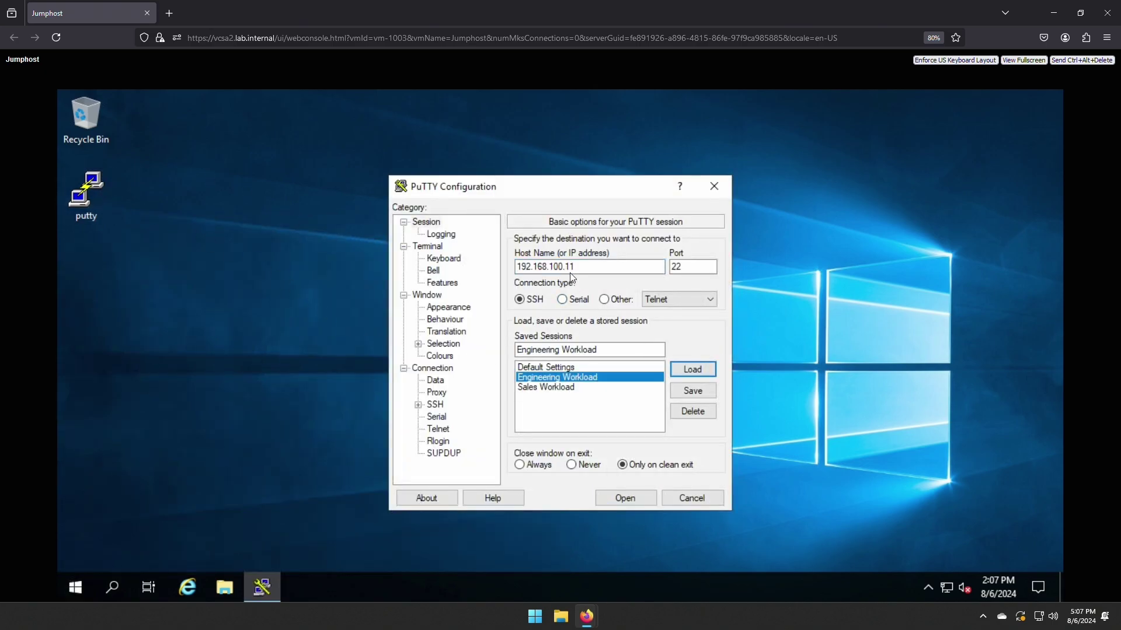
{"action": "left_click", "coordinate": [625, 500]}
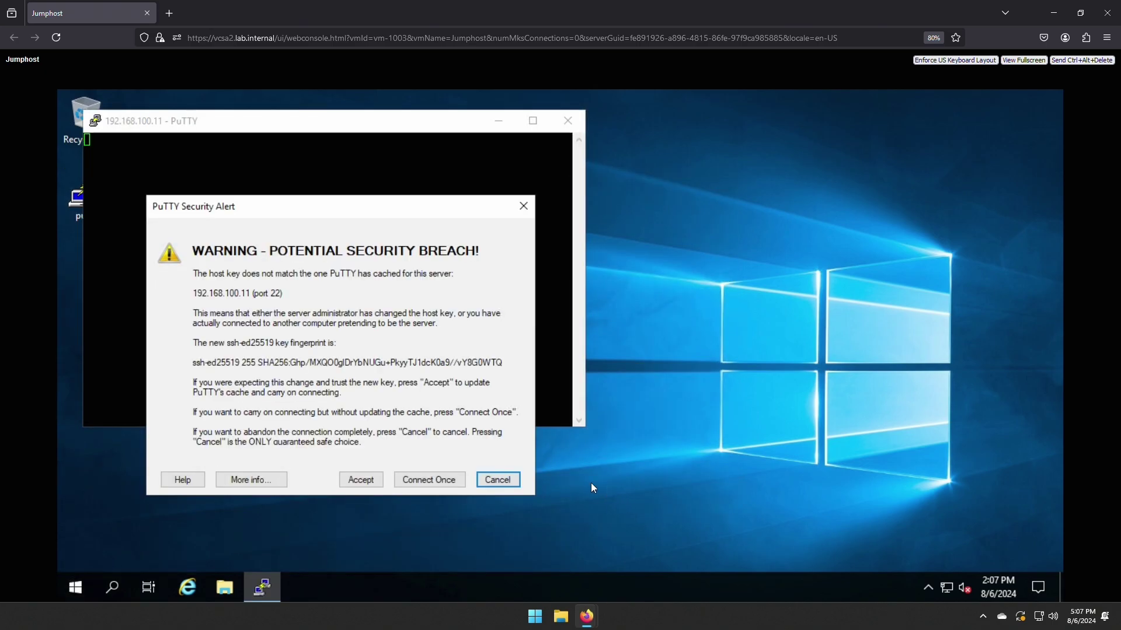
{"action": "left_click", "coordinate": [361, 481]}
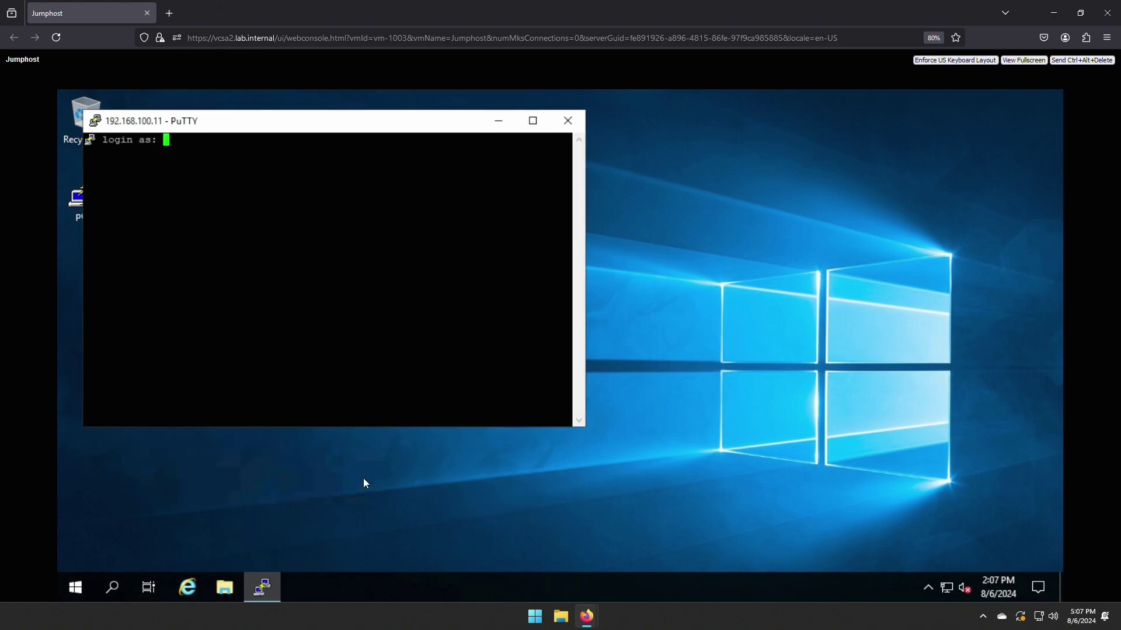